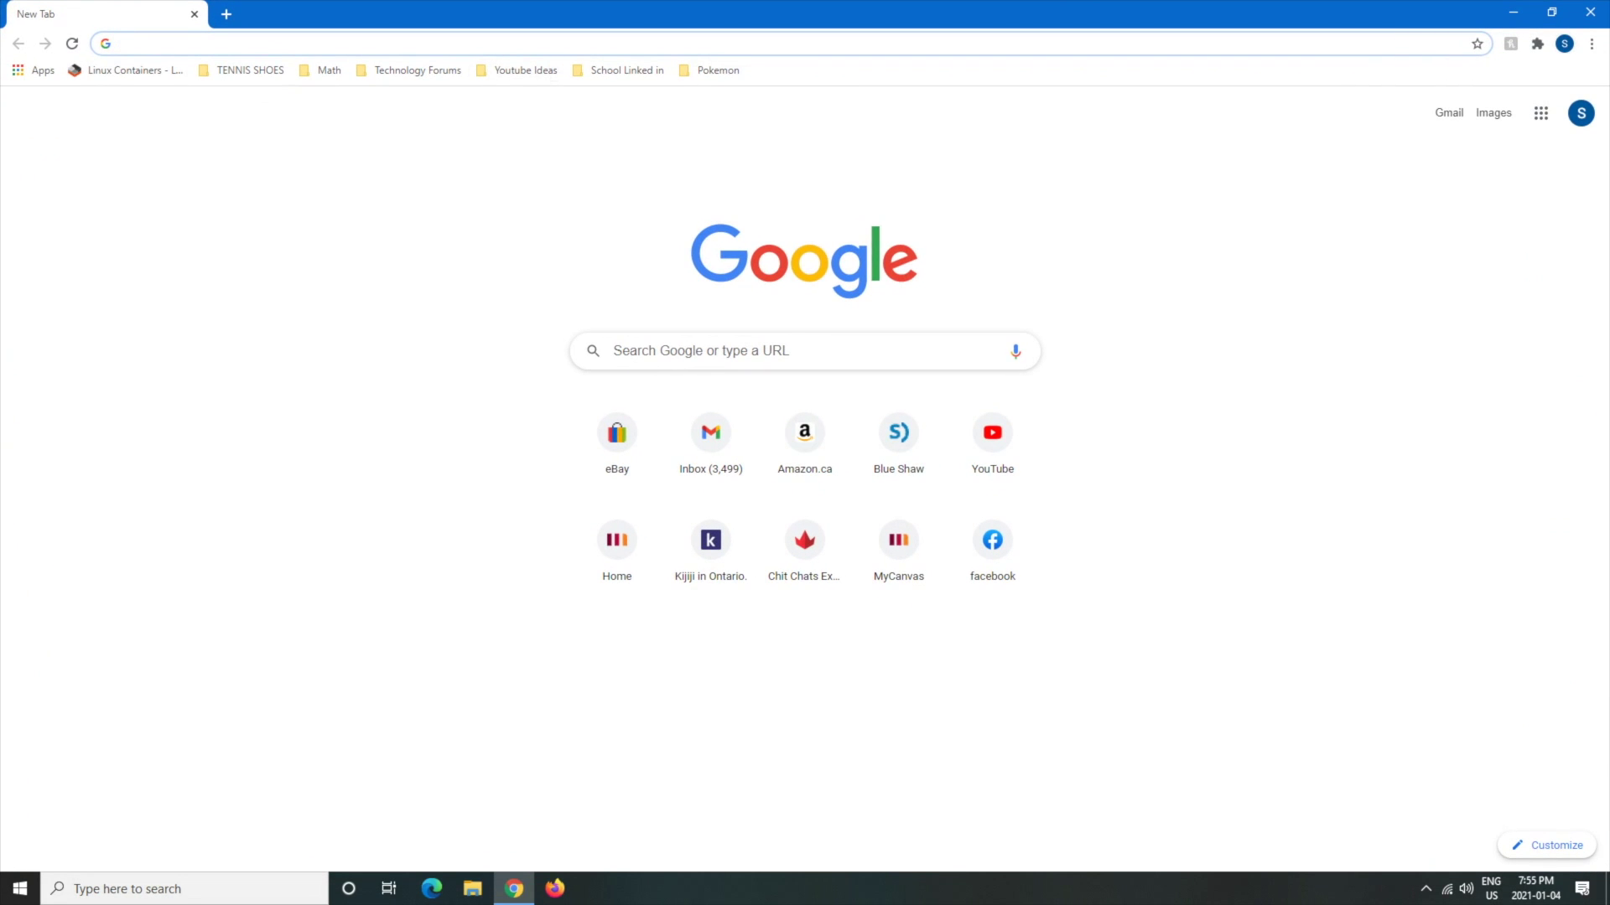
# Step: Load google.ca and search for 'fliqlo'
pyautogui.write('google.ca')
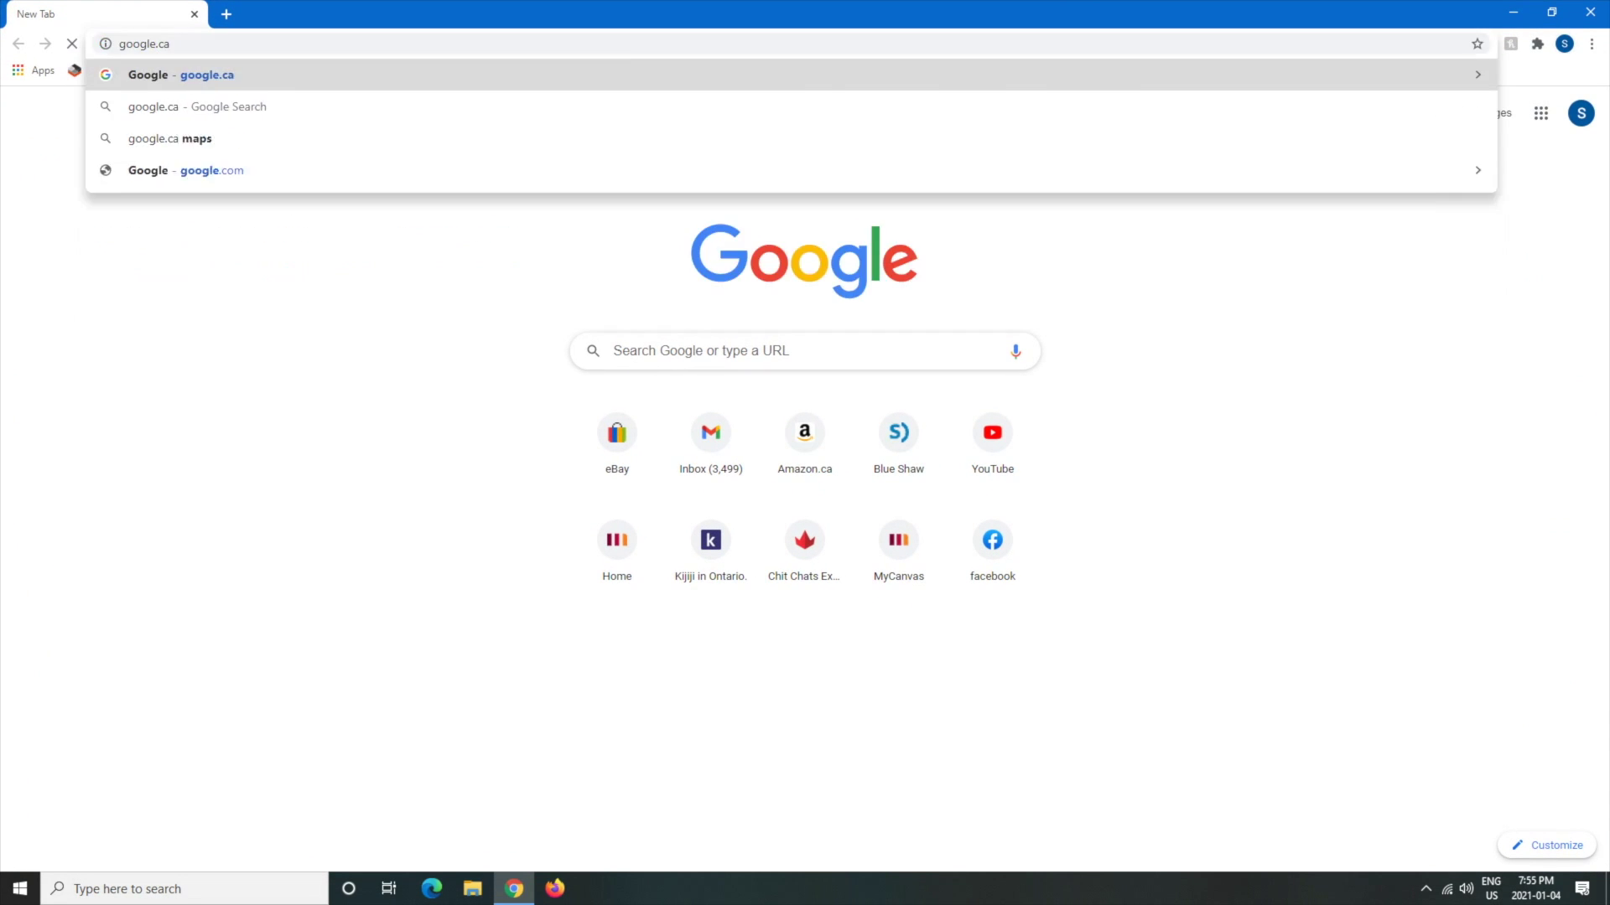
pyautogui.press('Return')
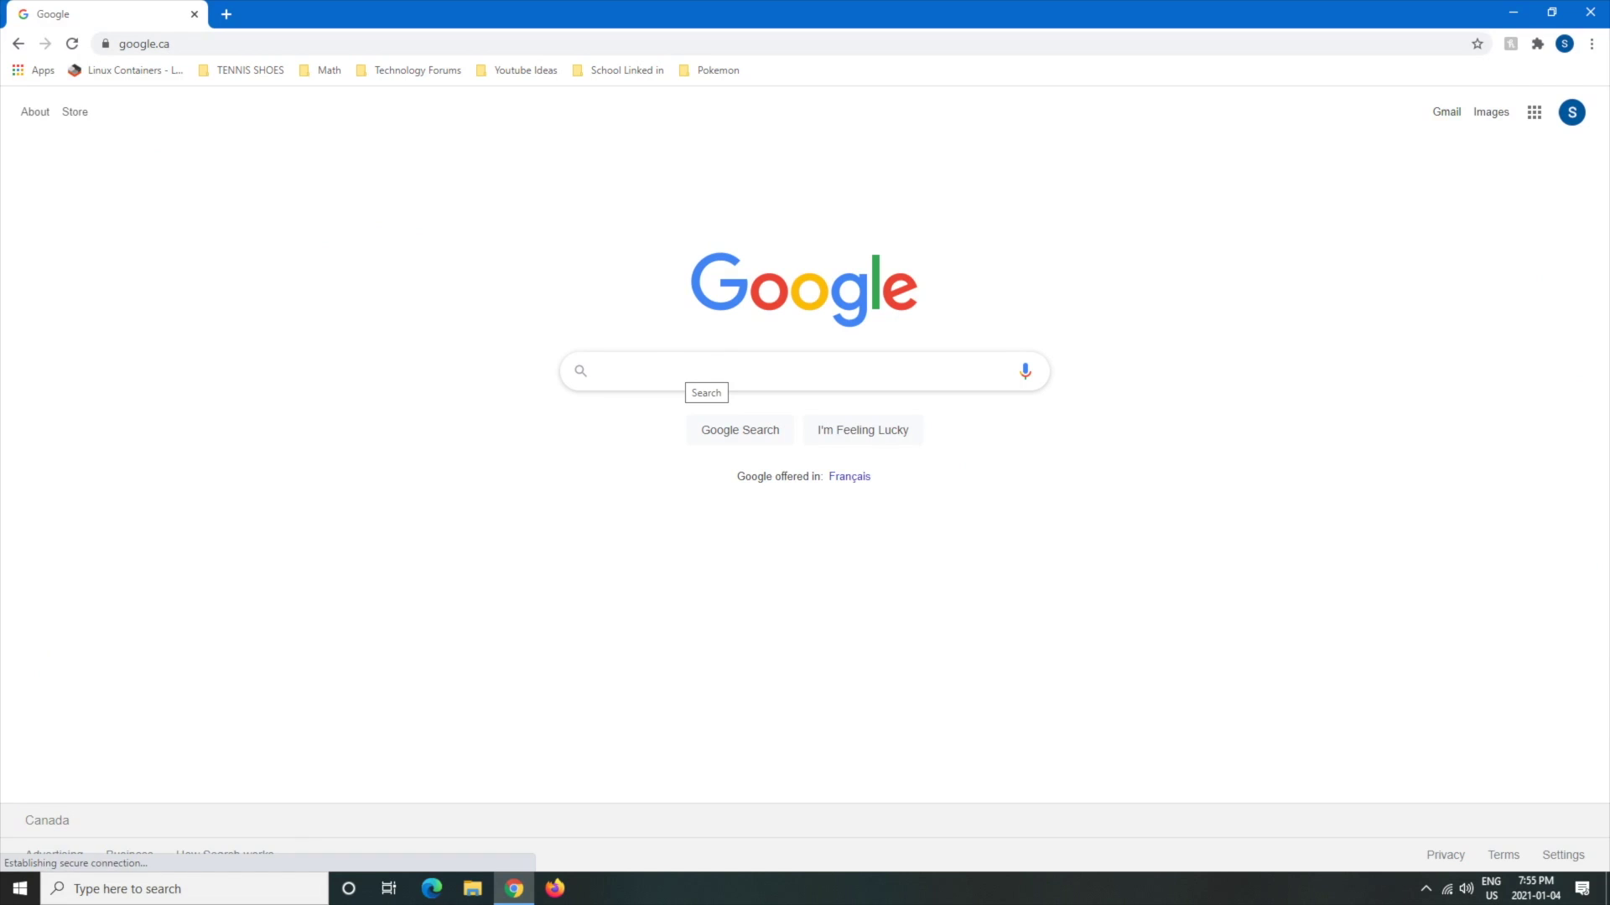
pyautogui.write('fliqlo')
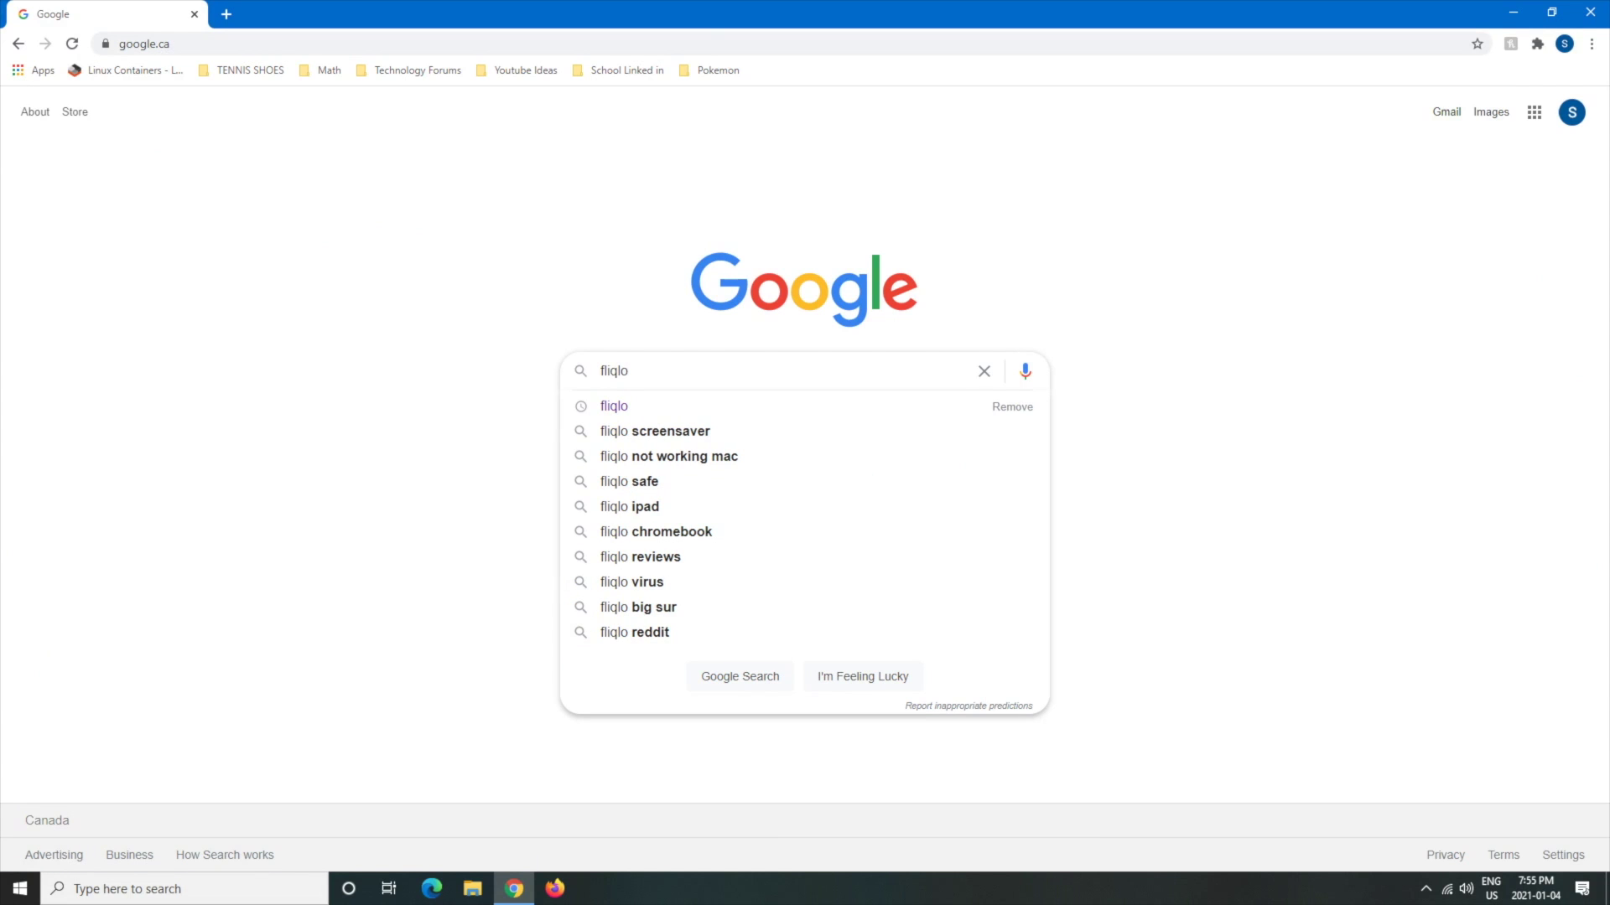
pyautogui.press('Return')
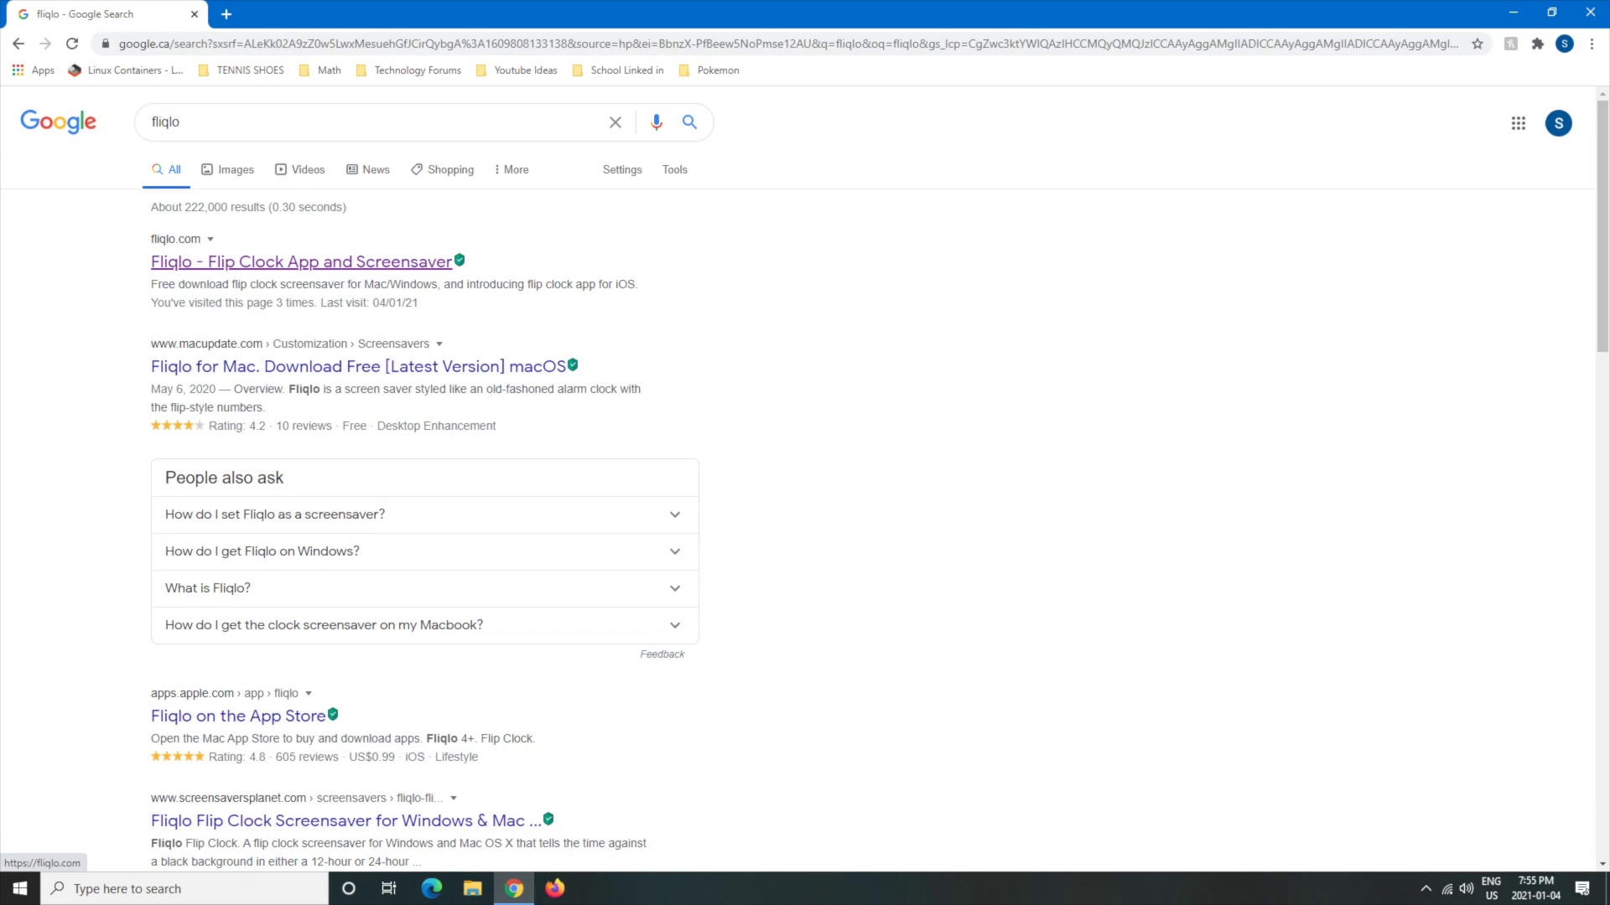
# Step: Open the fliqlo.com Screensaver page and scroll to the Mac 1.8.3 and Windows 1.3.3 downloads
pyautogui.click(302, 262)
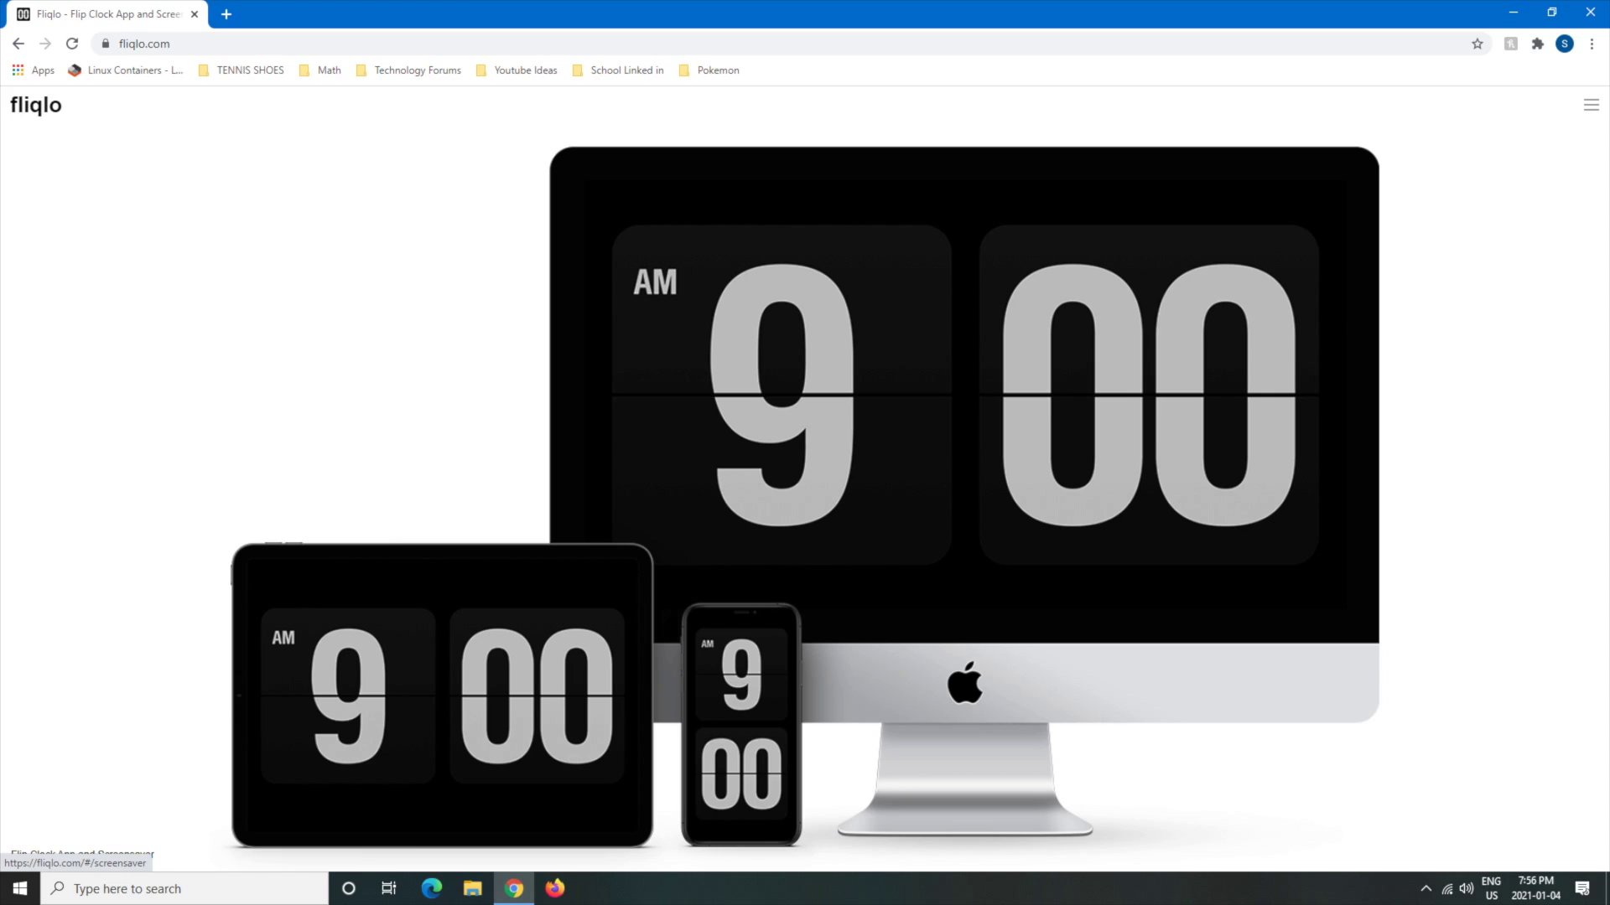
pyautogui.click(100, 853)
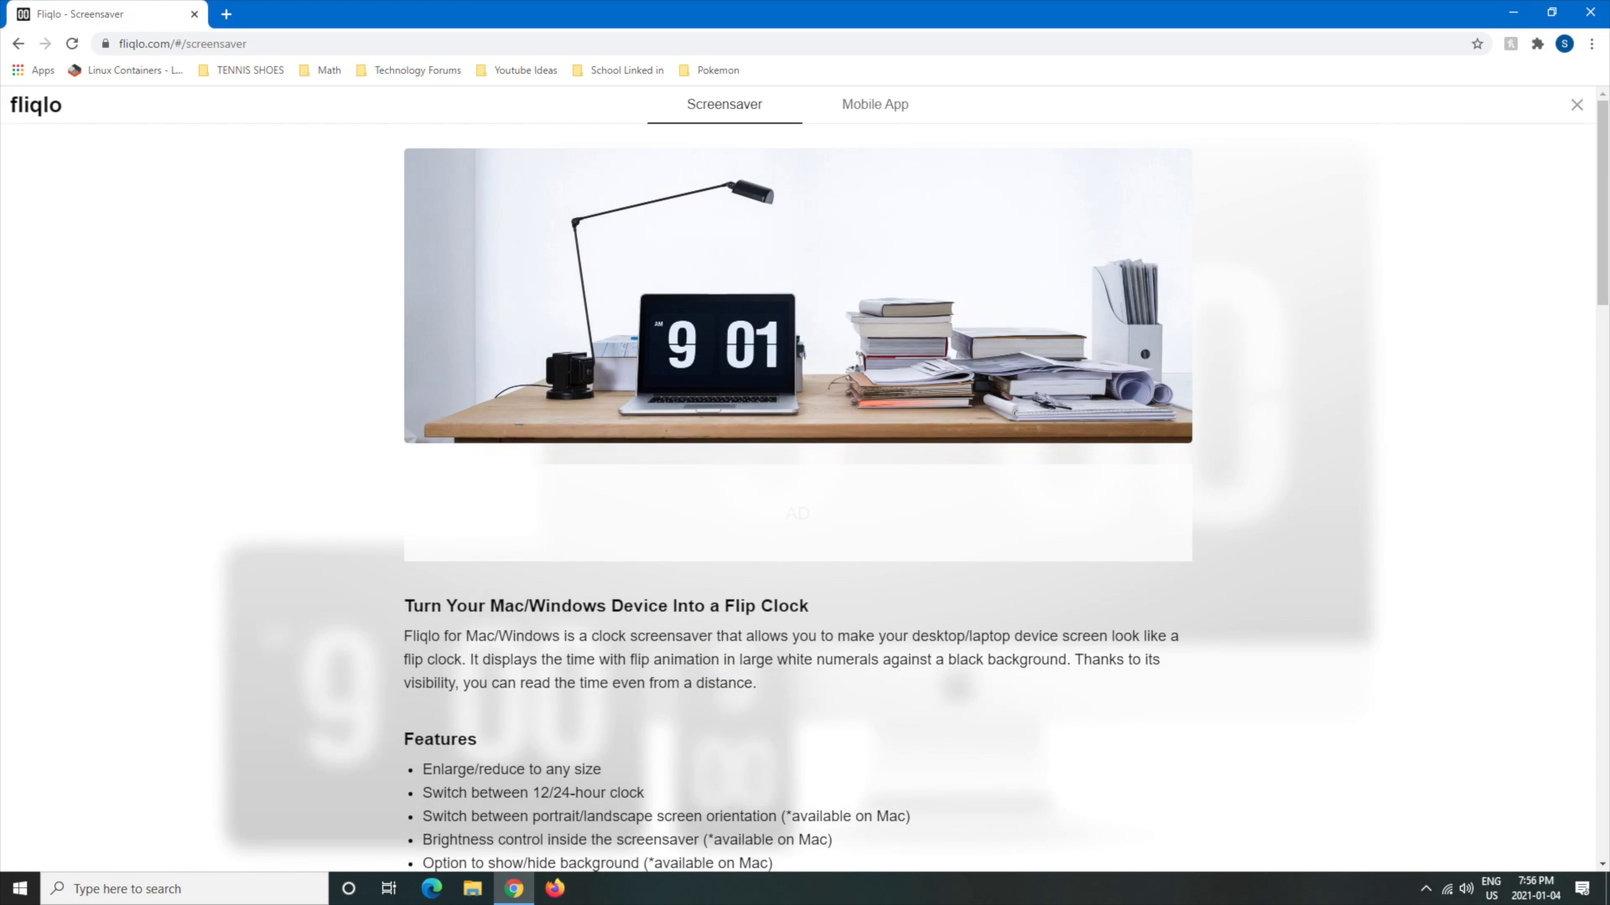
pyautogui.scroll(-2, 797, 478)
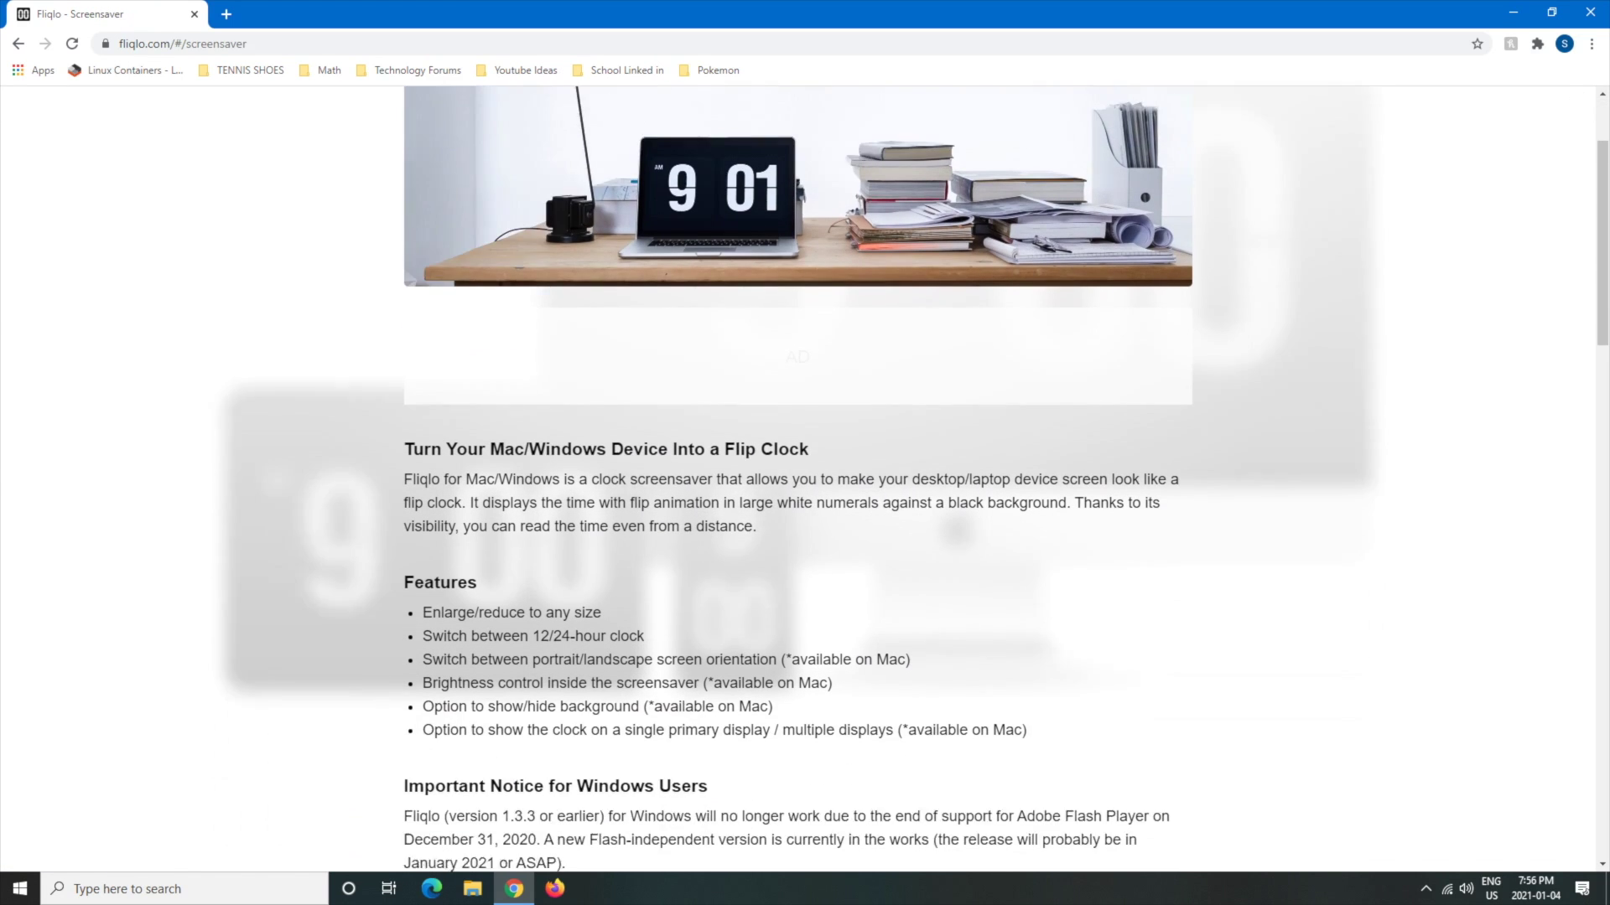
pyautogui.scroll(-1, 797, 478)
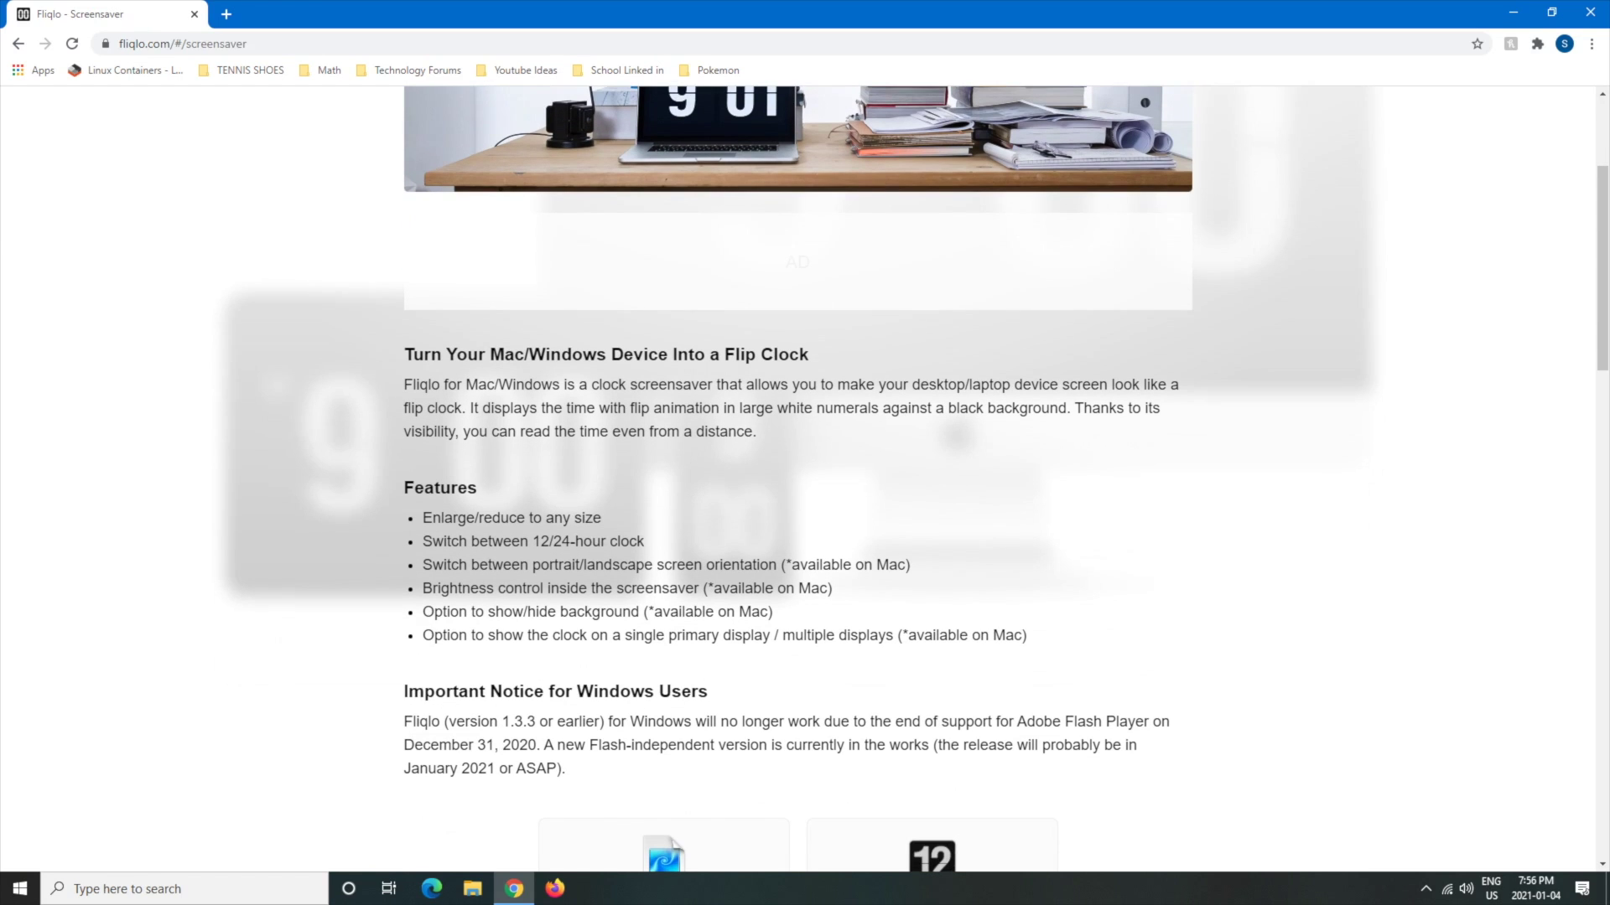
pyautogui.scroll(-5, 797, 478)
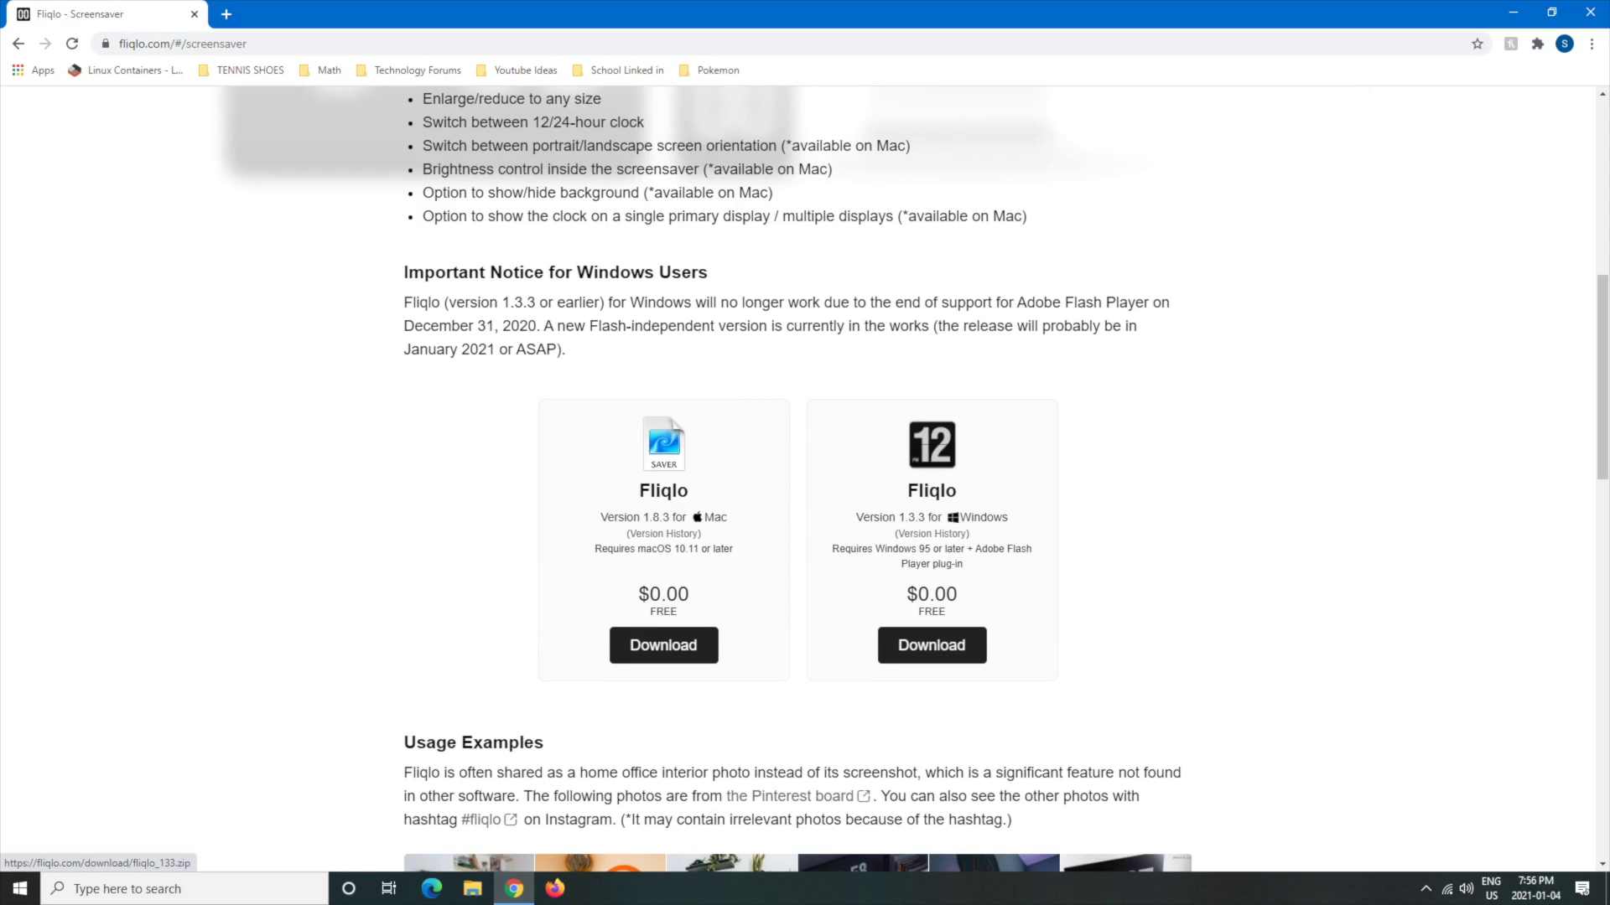
# Step: Save the Windows download to the Desktop as fliqlo_133.zip, then show the desktop
pyautogui.click(932, 645)
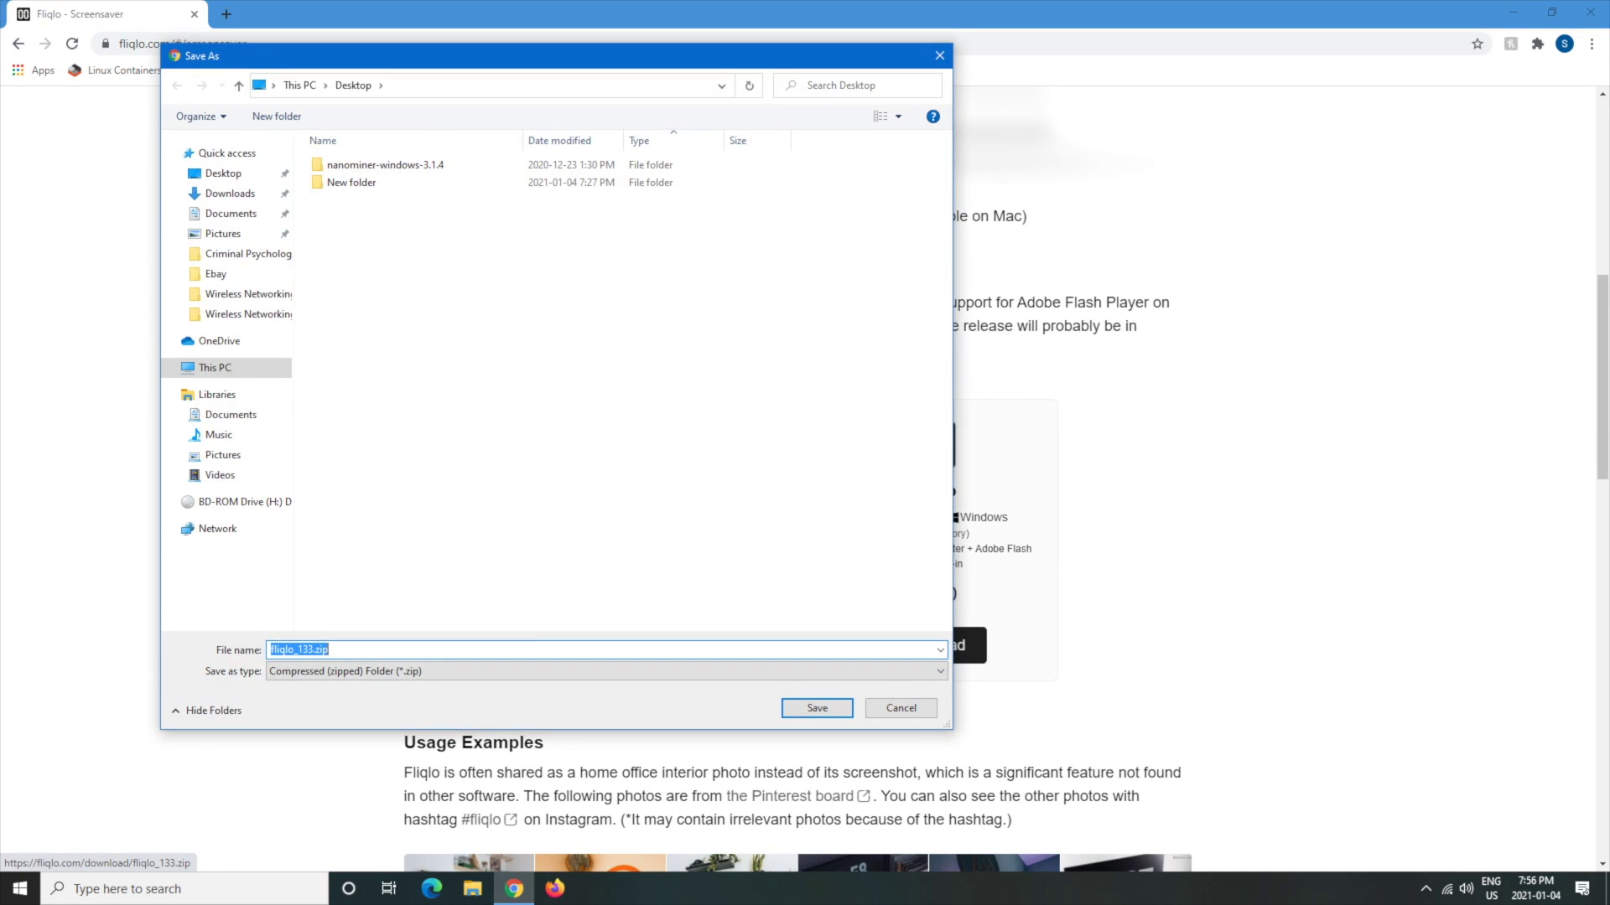
pyautogui.press('End')
pyautogui.hotkey('shift', 'Left')
pyautogui.hotkey('shift', 'Left')
pyautogui.hotkey('shift', 'Left')
pyautogui.hotkey('shift', 'Left')
pyautogui.hotkey('shift', 'Left')
pyautogui.hotkey('shift', 'Right')
pyautogui.press('Right')
pyautogui.press('Tab')
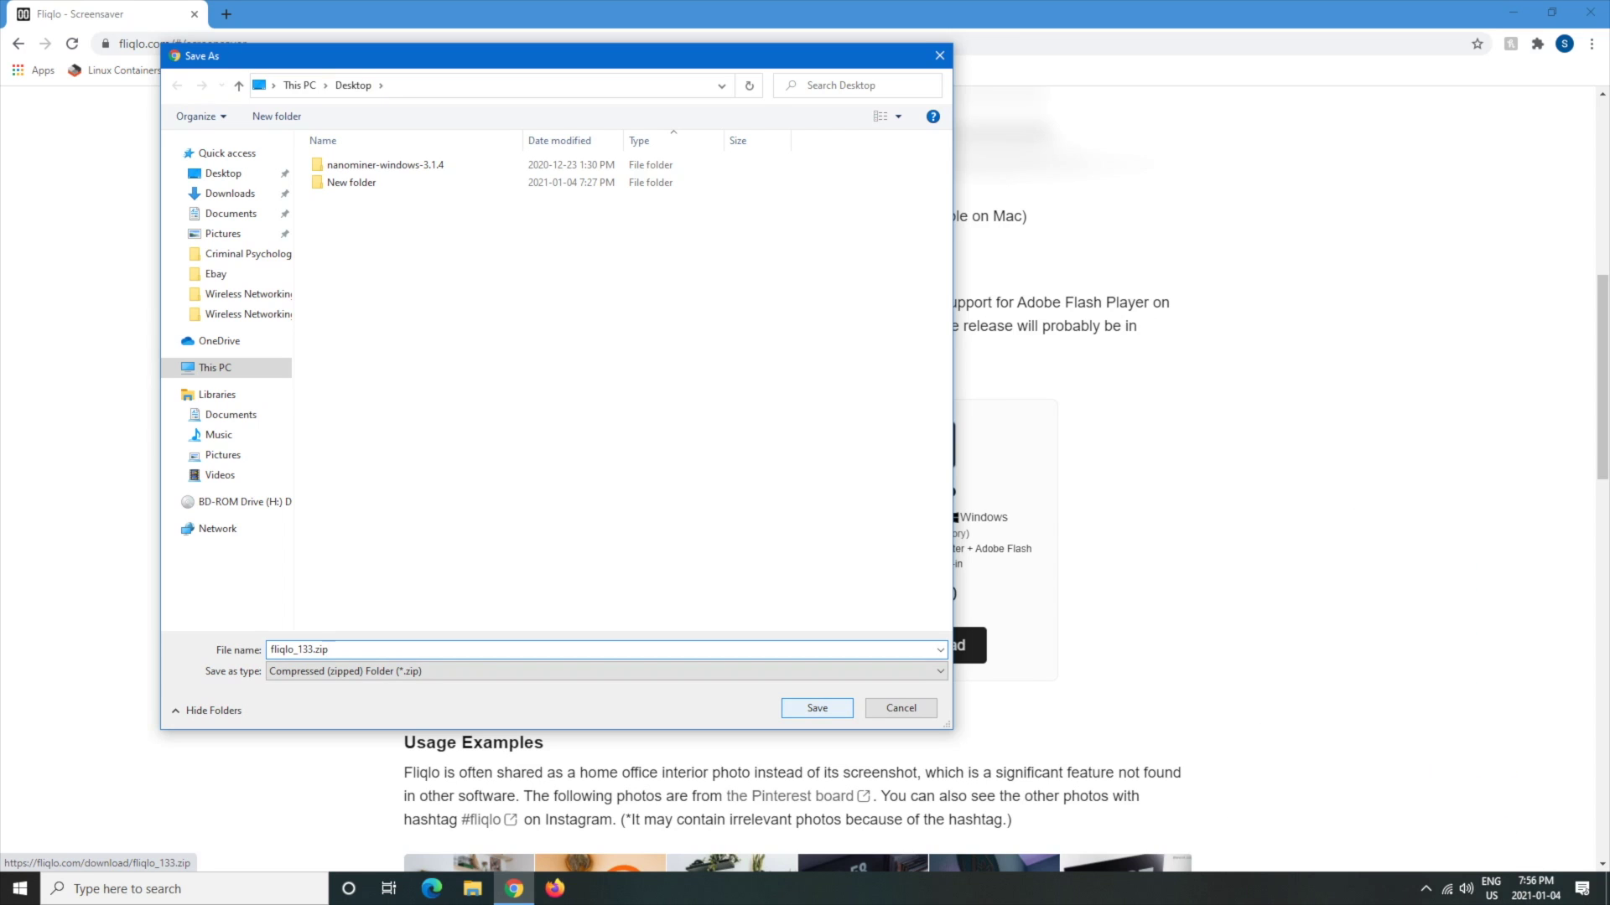
pyautogui.press('Return')
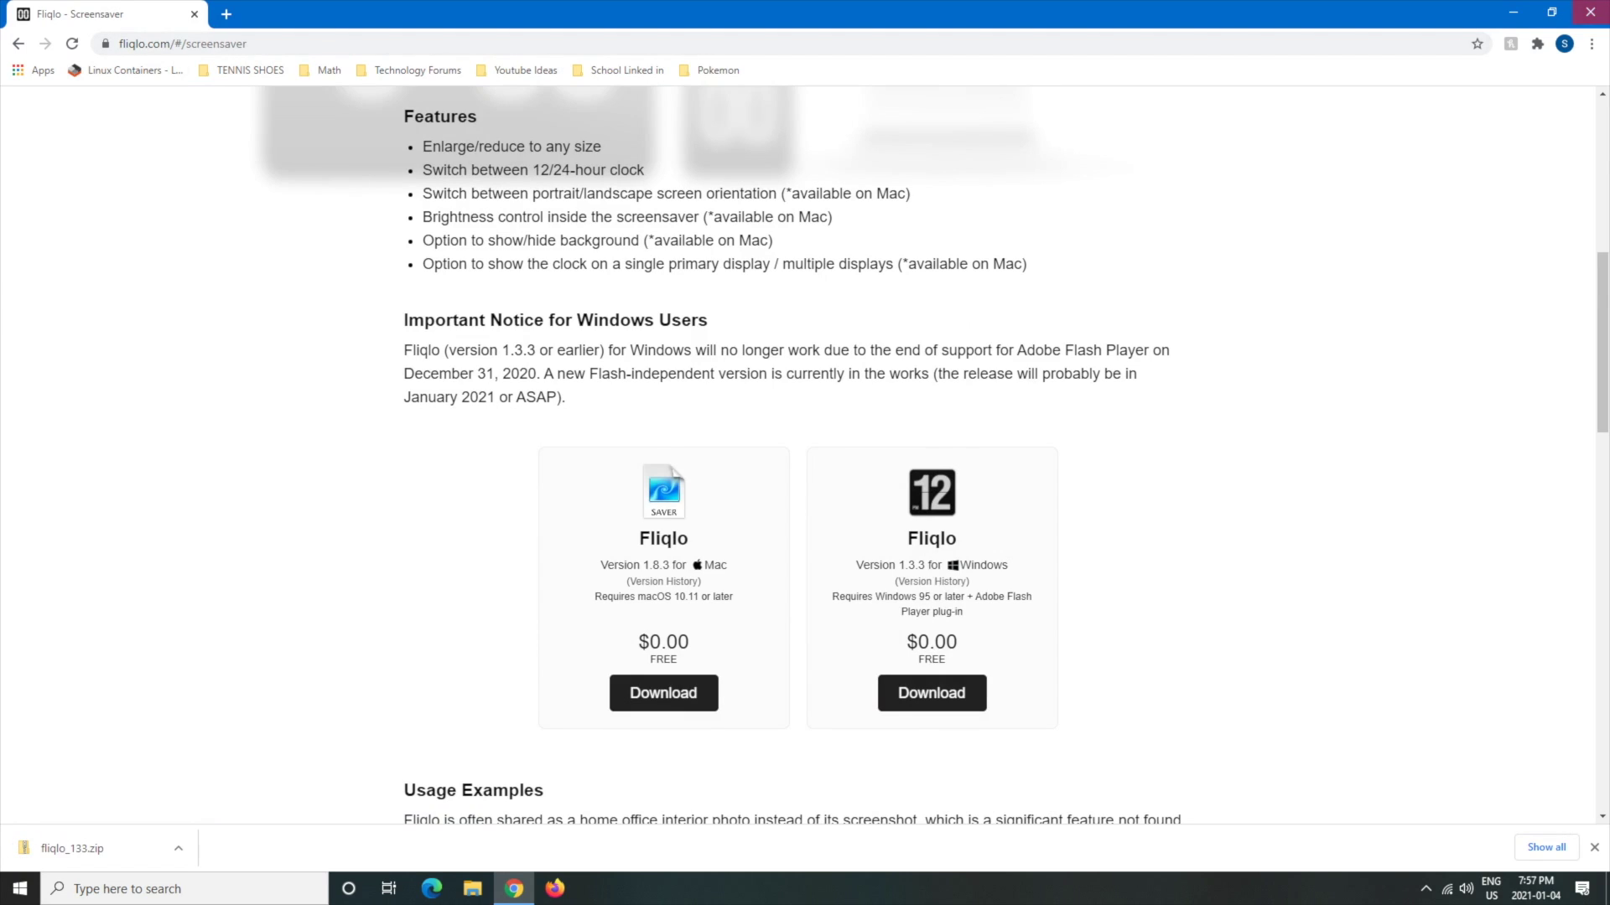
pyautogui.press('super+d')
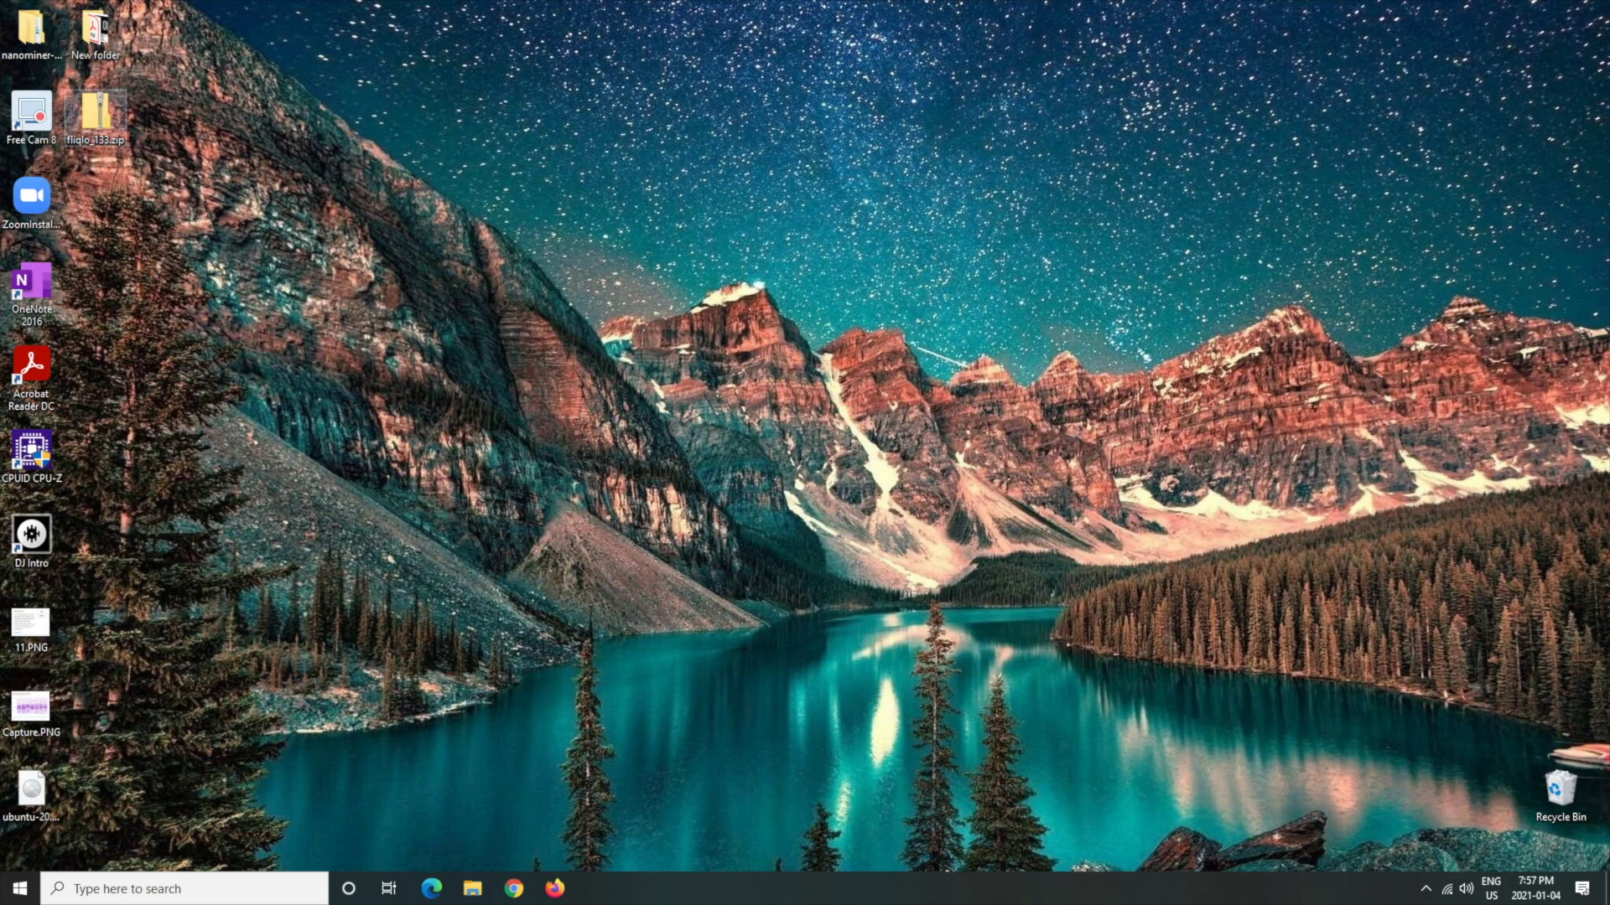
# Step: Extract fliqlo_133.zip into a fliqlo_133 desktop folder and show the extracted files
pyautogui.moveTo(96, 113); pyautogui.dragTo(414, 201)
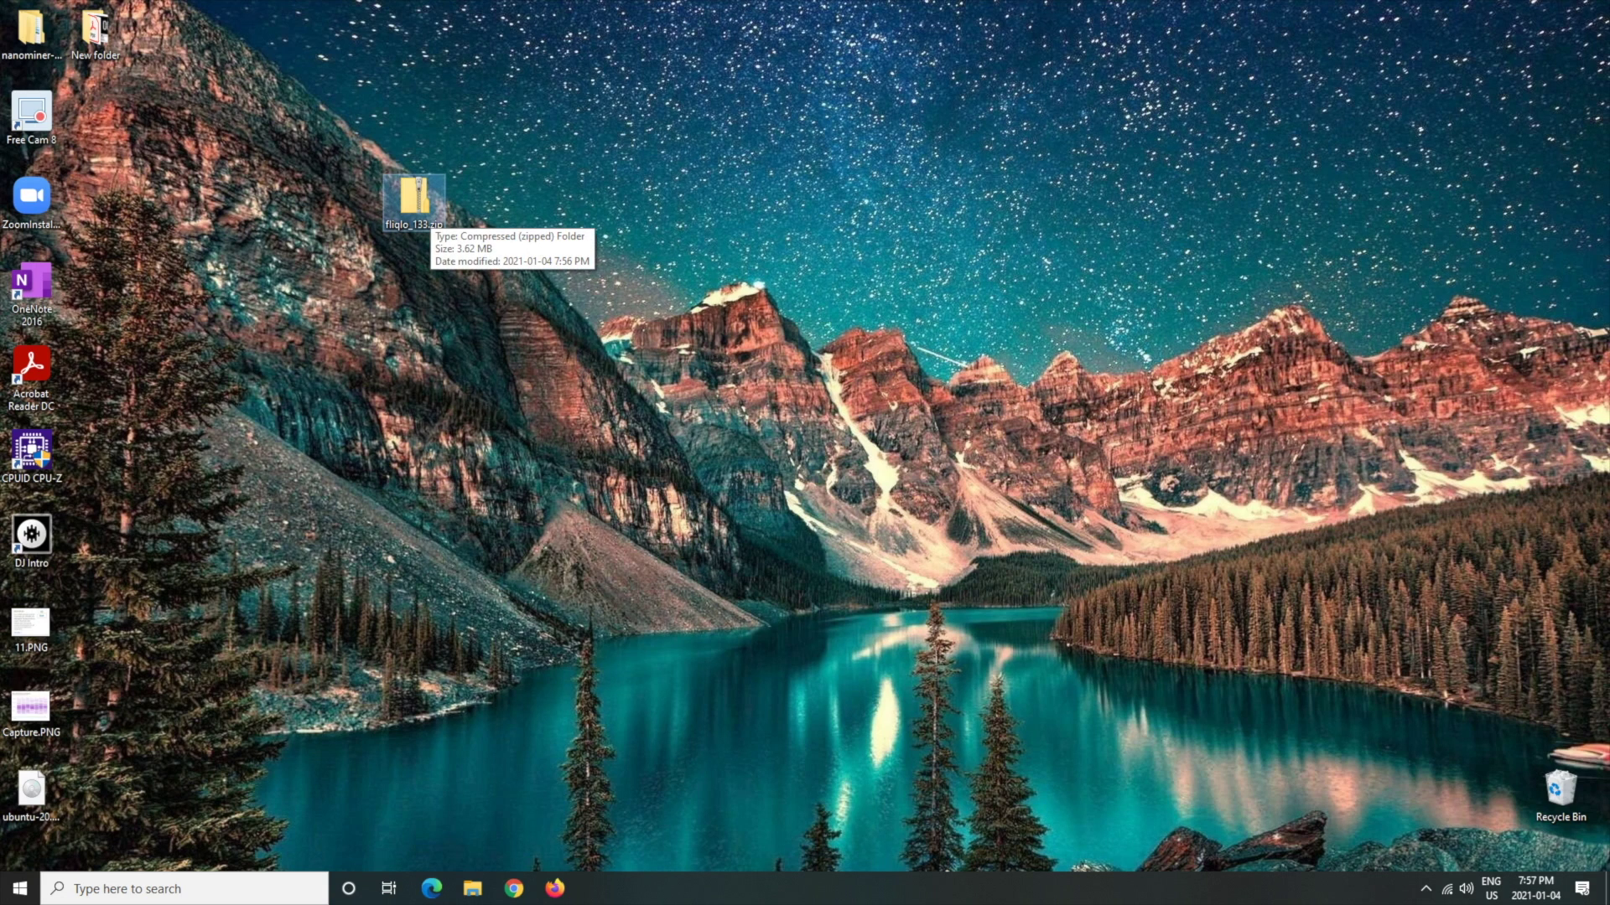
pyautogui.rightClick(418, 209)
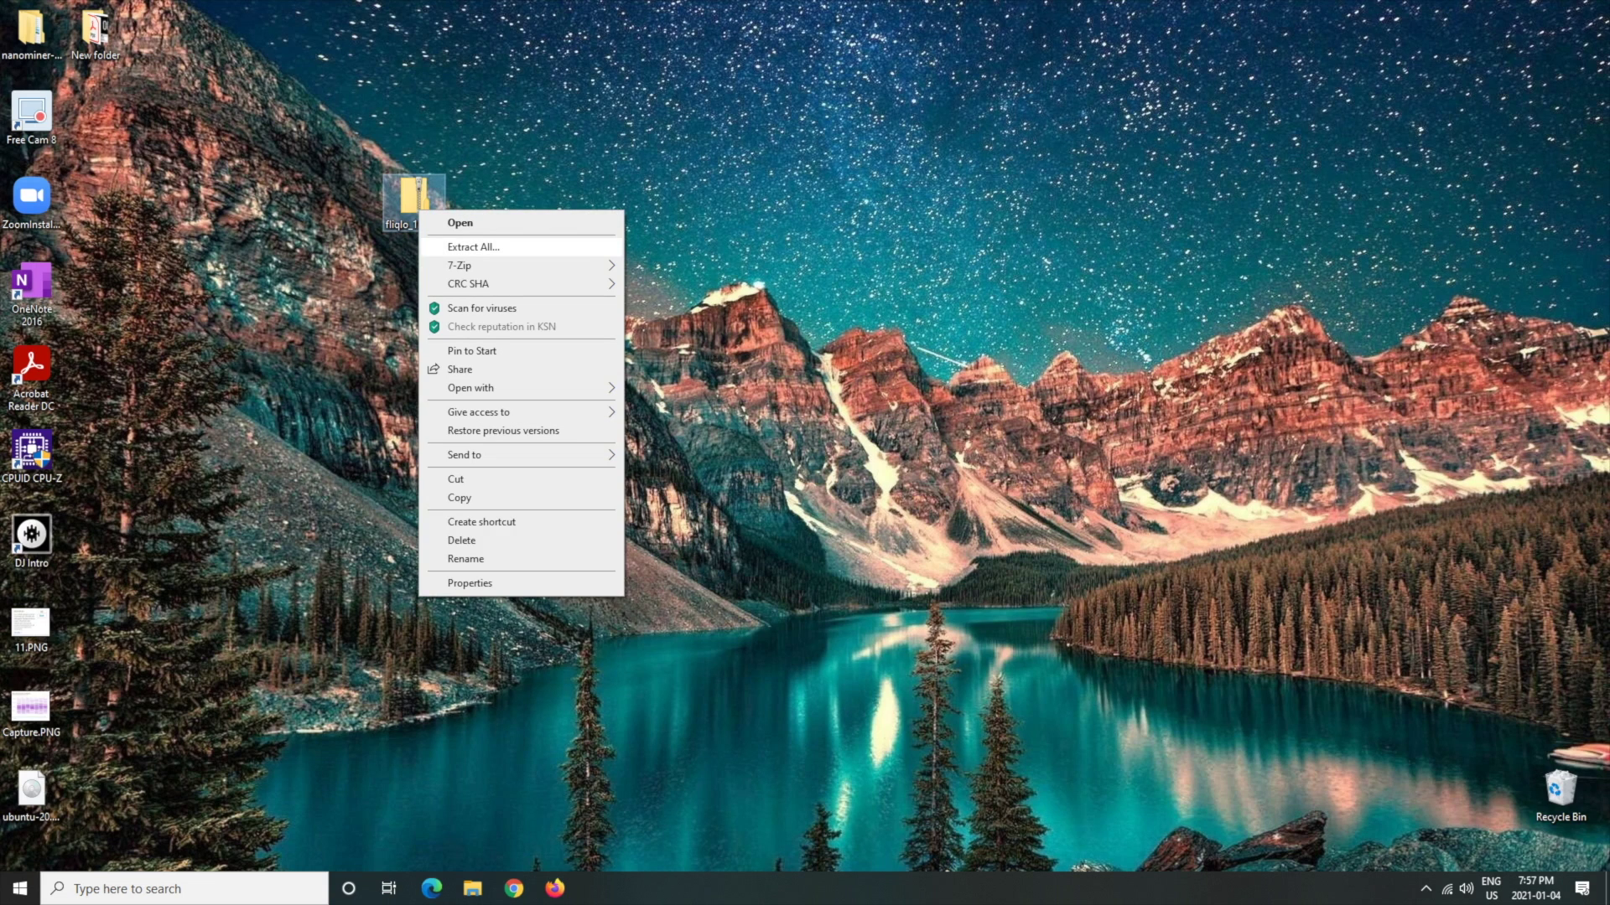
pyautogui.press('Return')
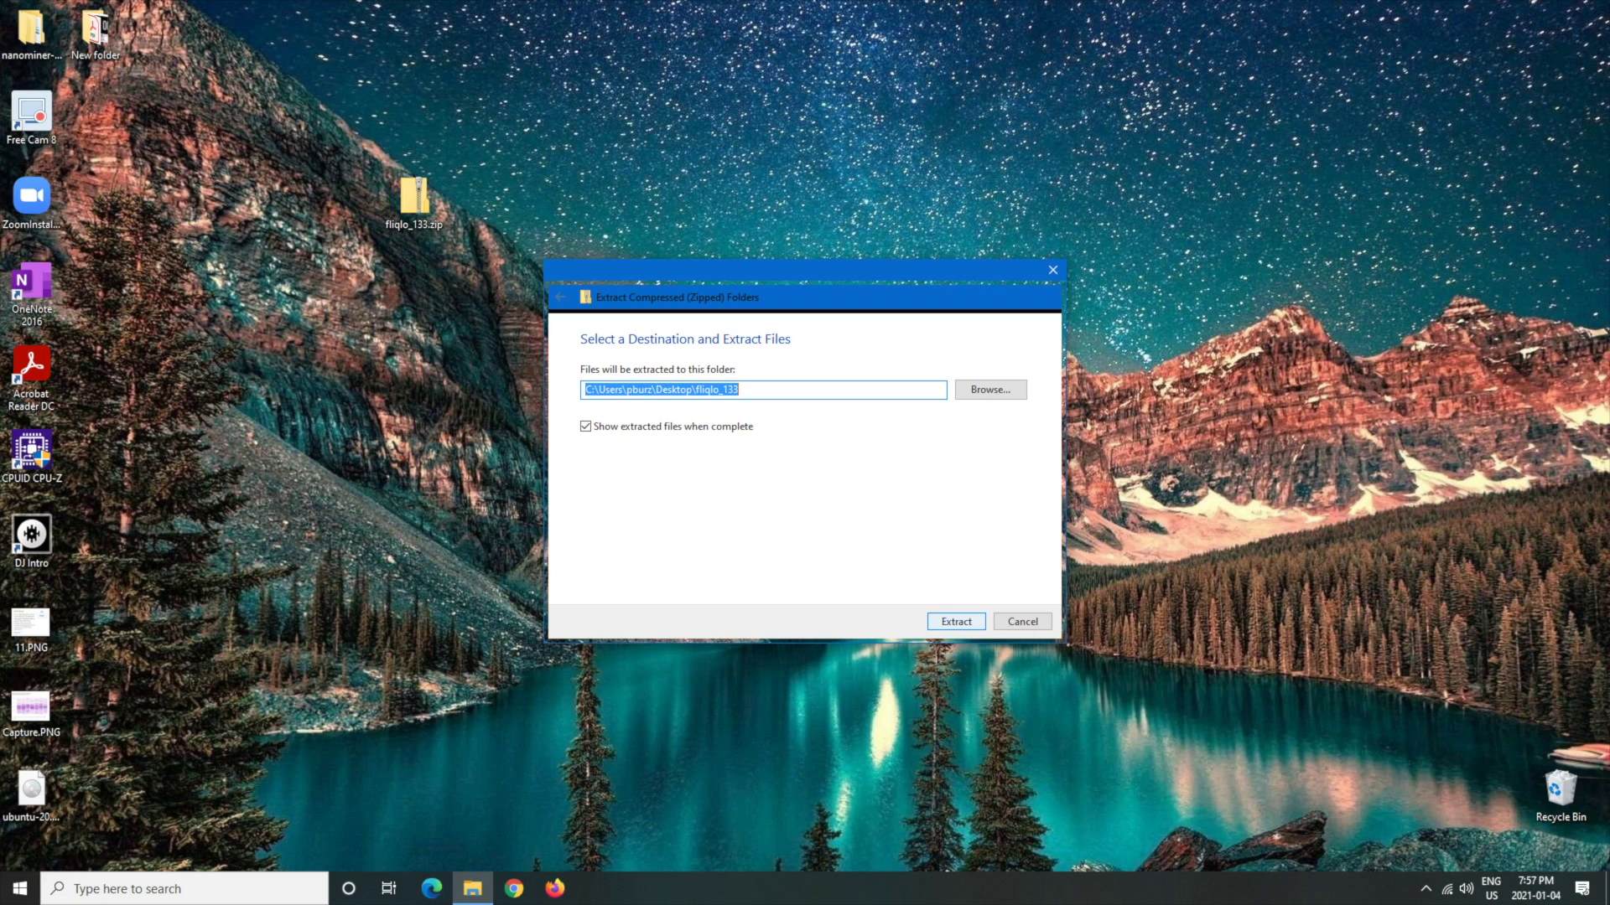
pyautogui.press('Return')
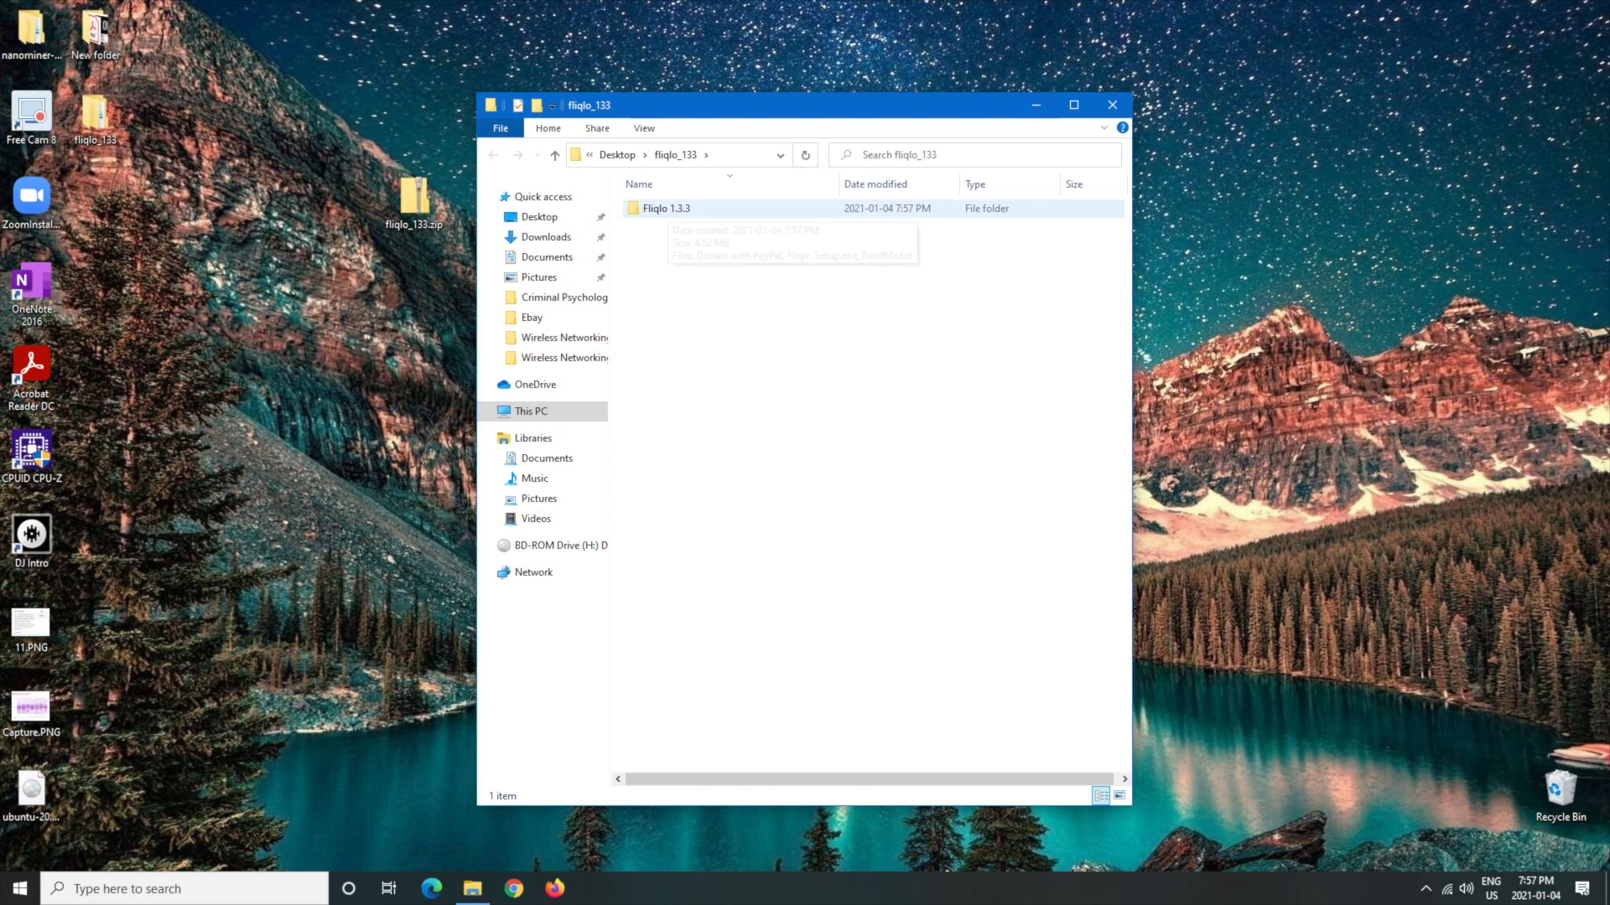
# Step: Install the screensaver by running Fliqlo Setup.exe from the Fliqlo 1.3.3 folder
pyautogui.doubleClick(667, 208)
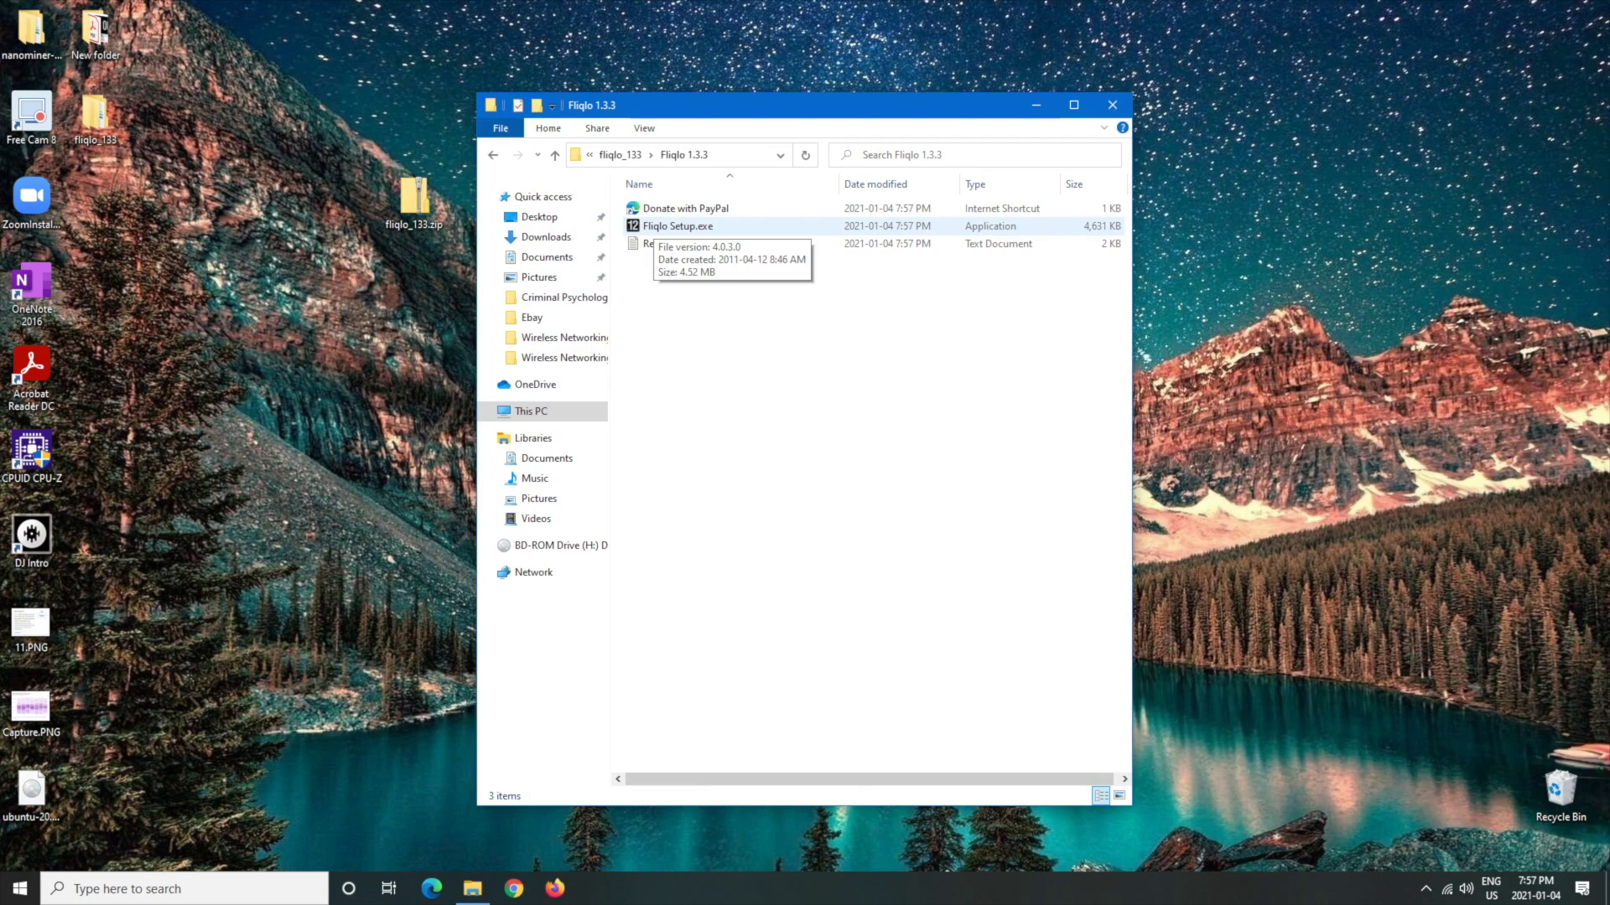
pyautogui.click(671, 225)
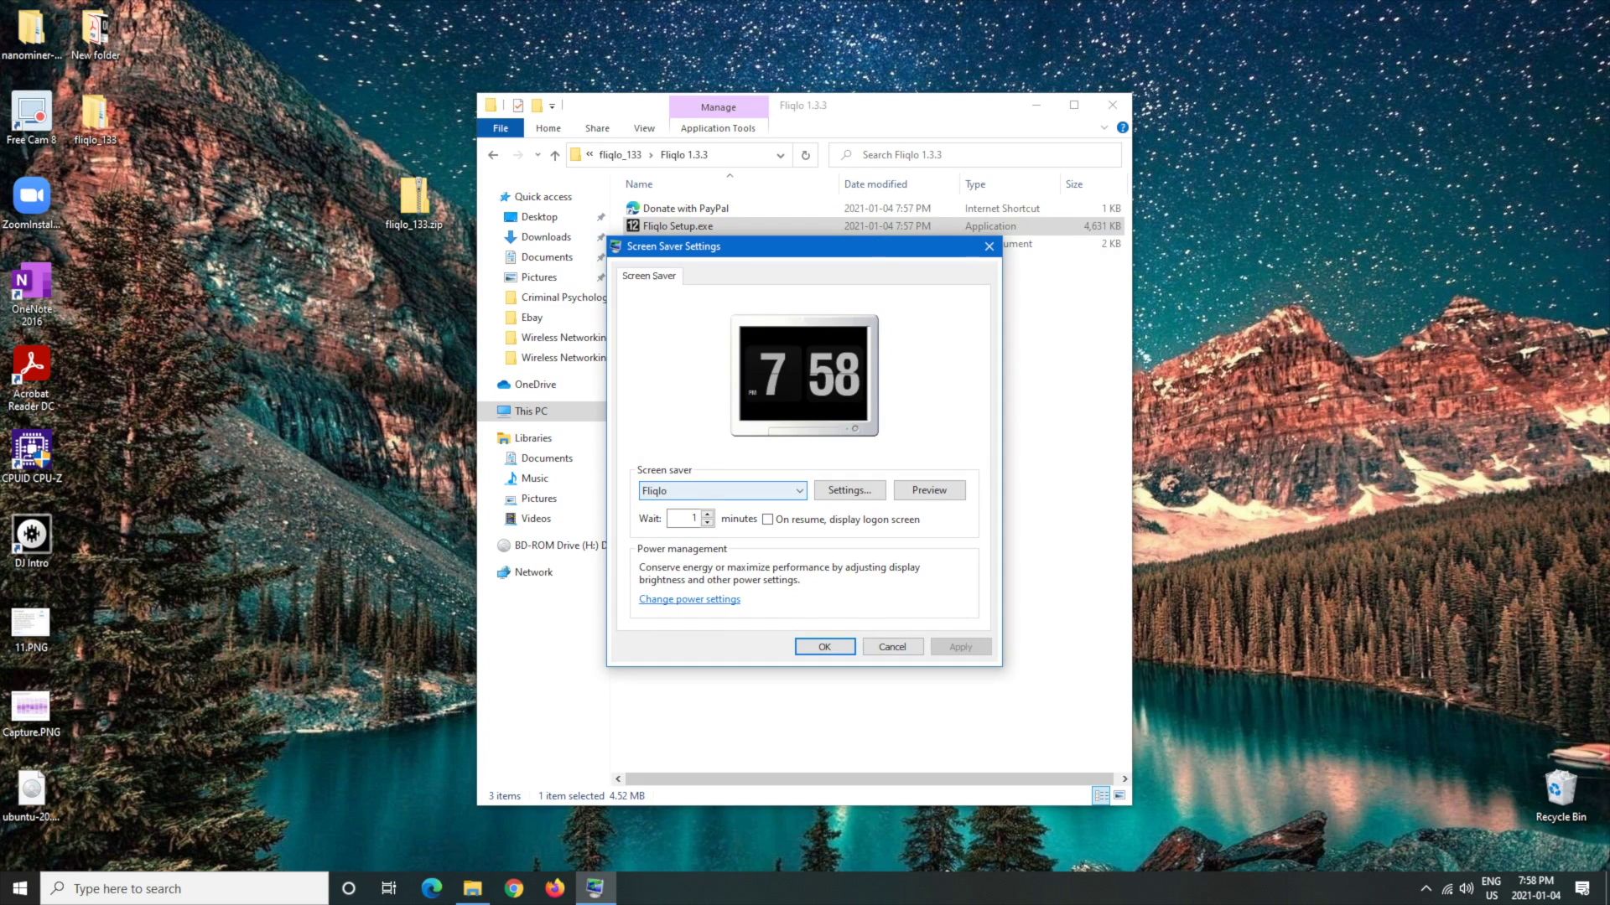
pyautogui.click(721, 490)
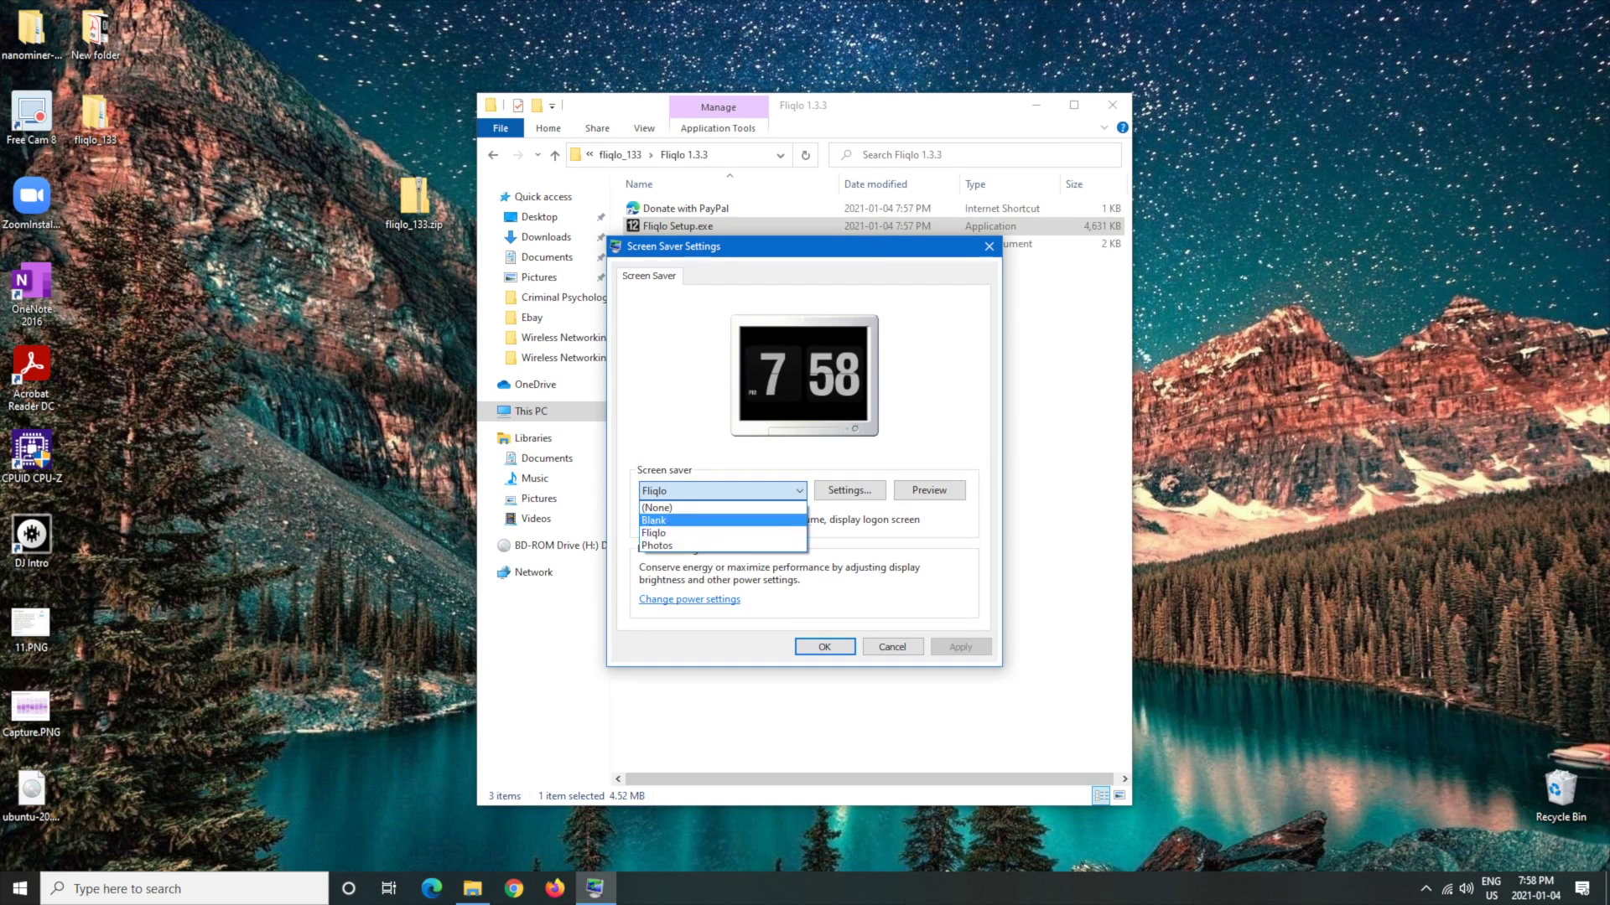
# Step: Choose Fliqlo from the screen saver list, keeping the 1-minute wait, and restore the settings dialog
pyautogui.click(654, 532)
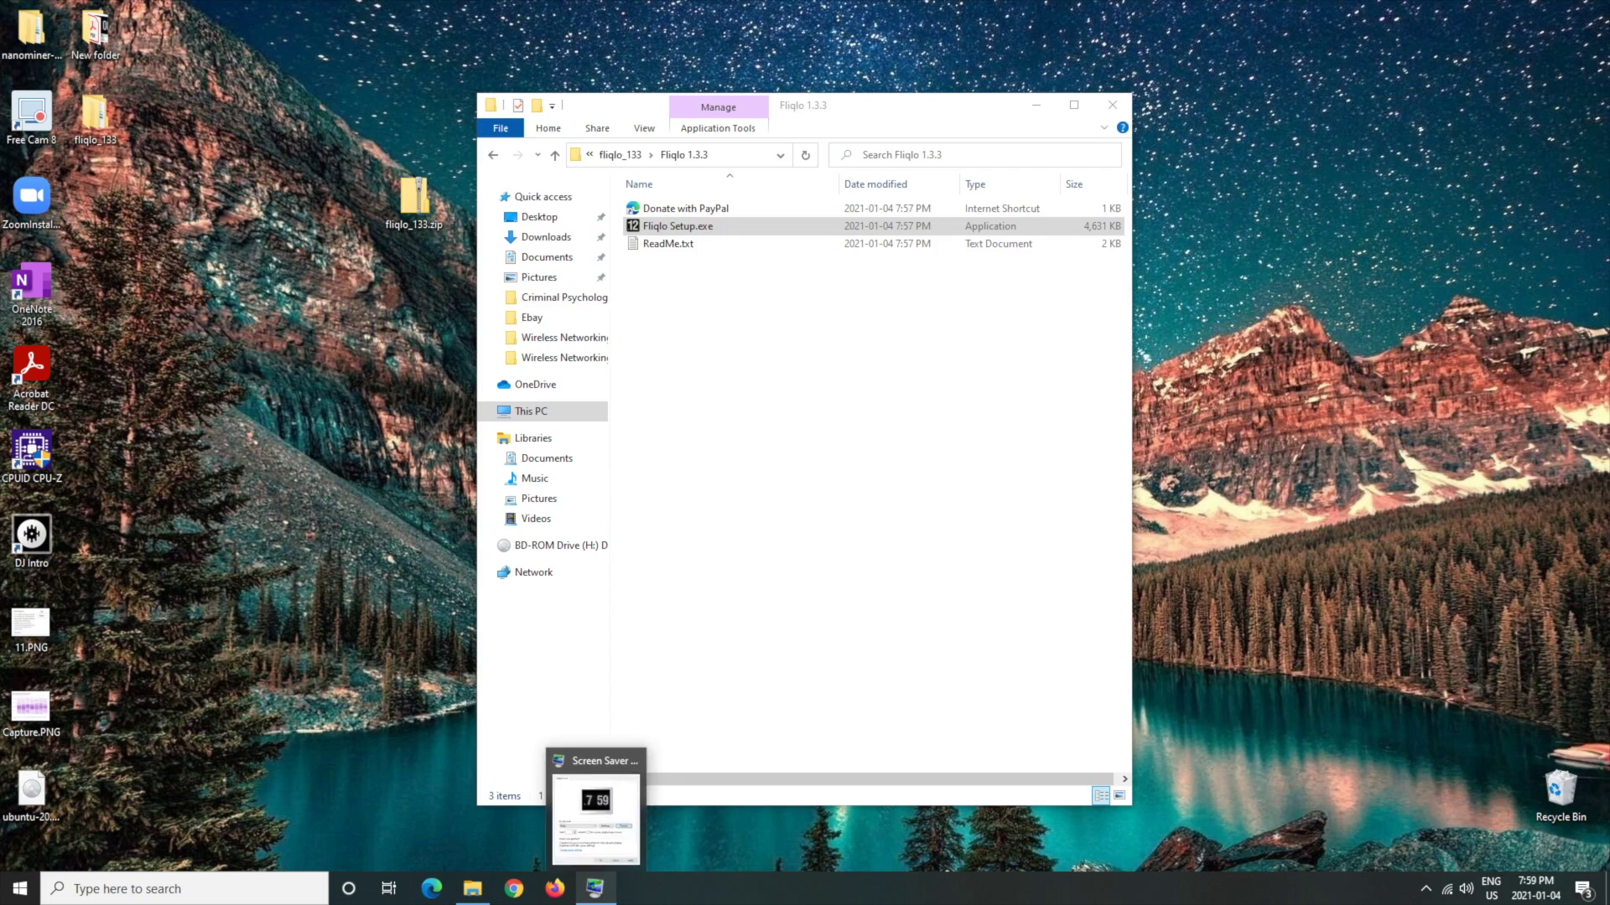
pyautogui.click(595, 805)
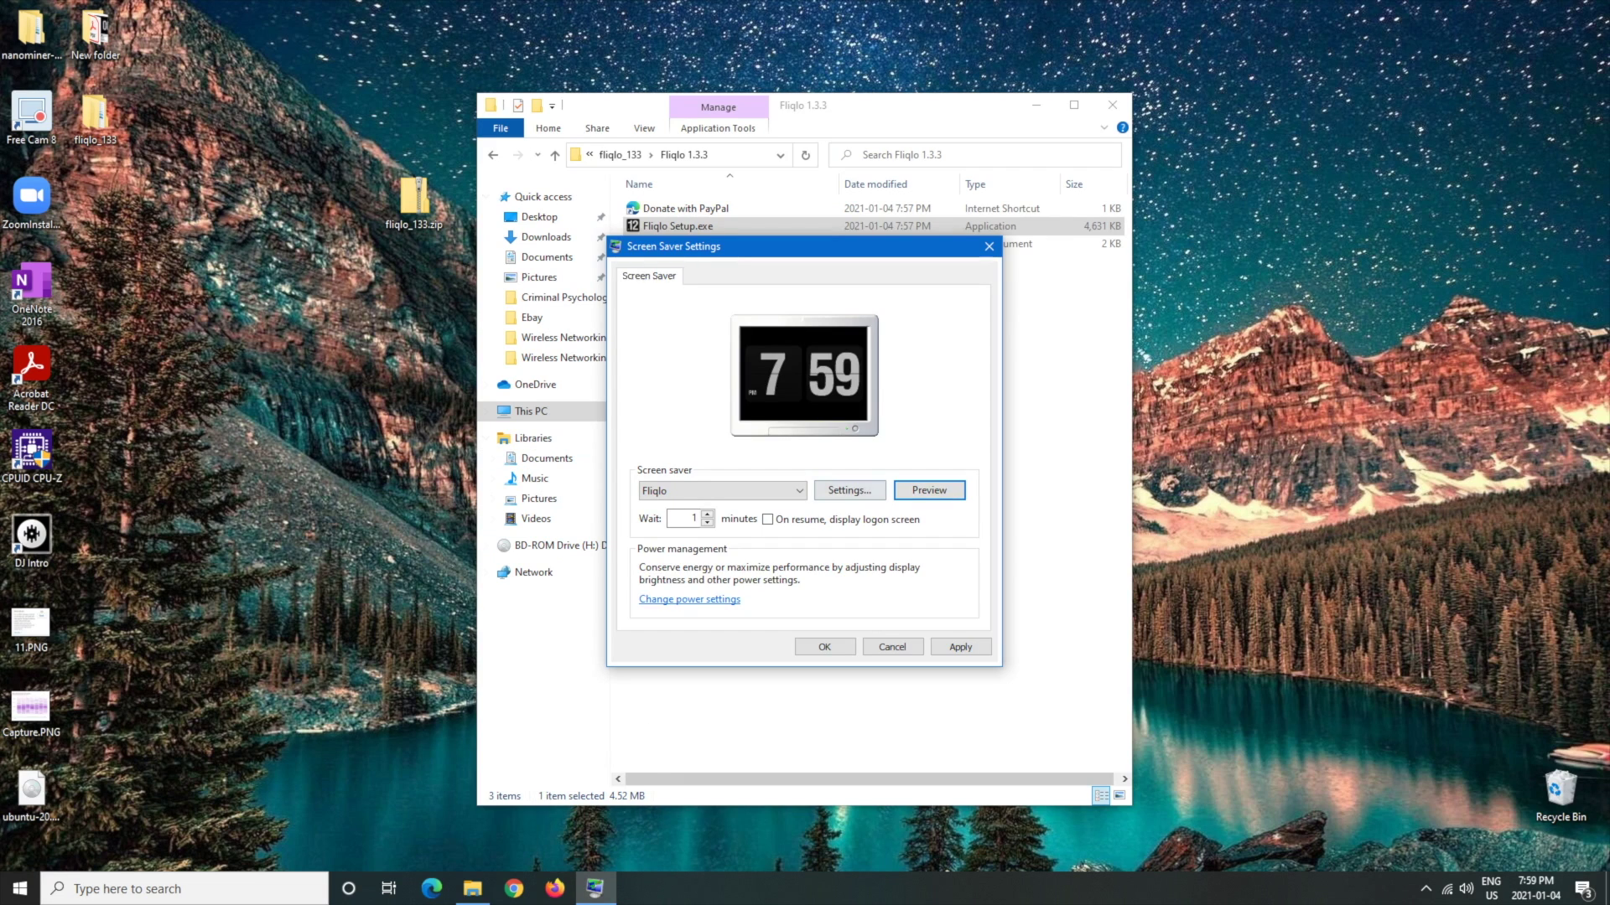